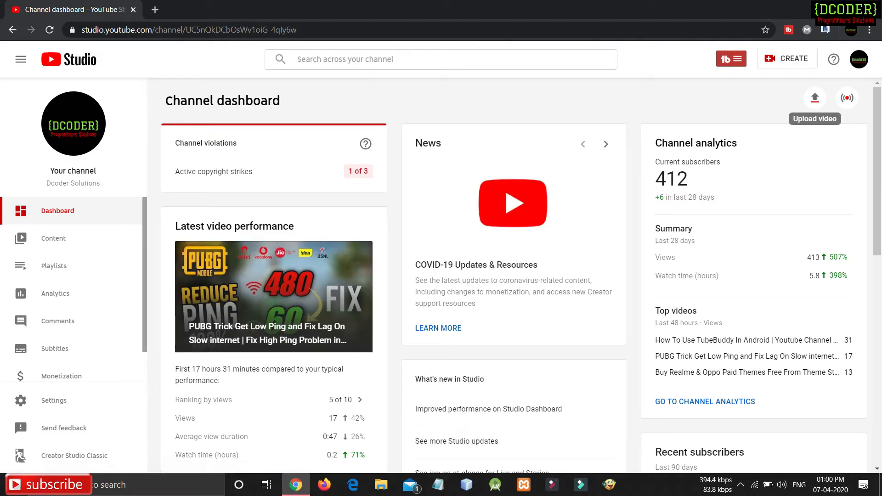
# Upload the video file "Text to speech" from the Youtube > Dcoder > Videos folder.
pyautogui.click(815, 98)
pyautogui.click(441, 326)
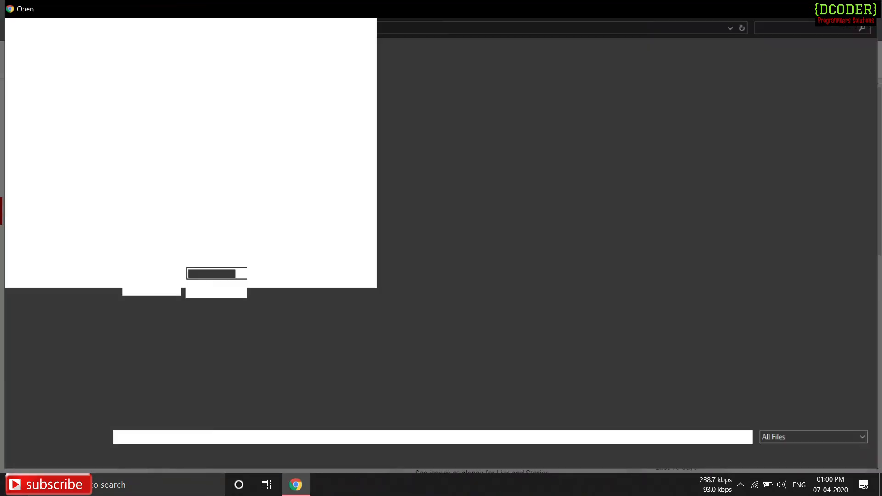
pyautogui.doubleClick(134, 99)
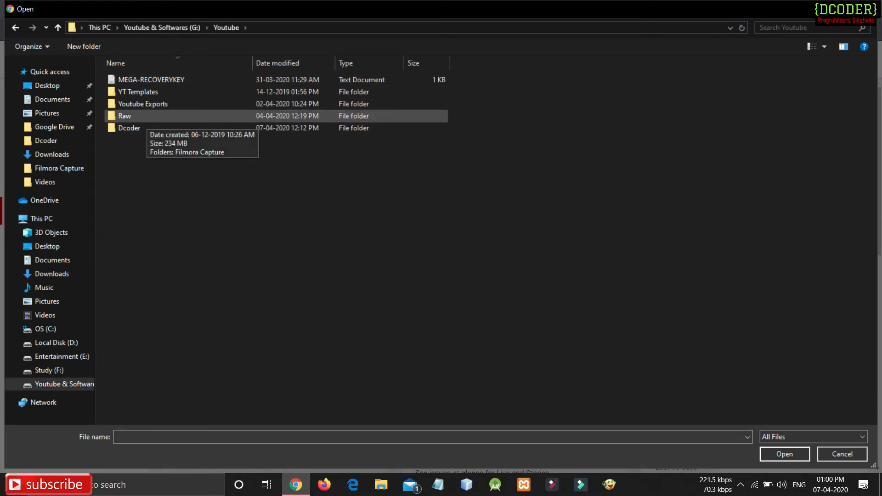
pyautogui.doubleClick(138, 128)
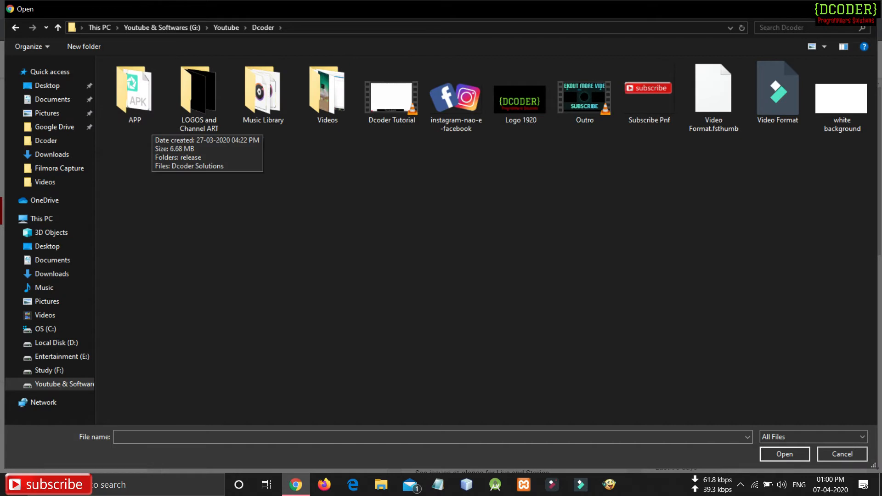
pyautogui.doubleClick(327, 92)
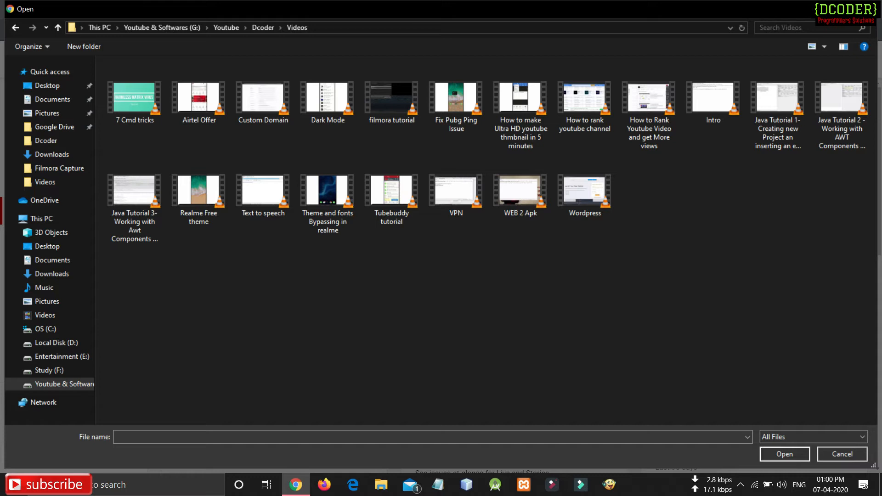
pyautogui.click(263, 190)
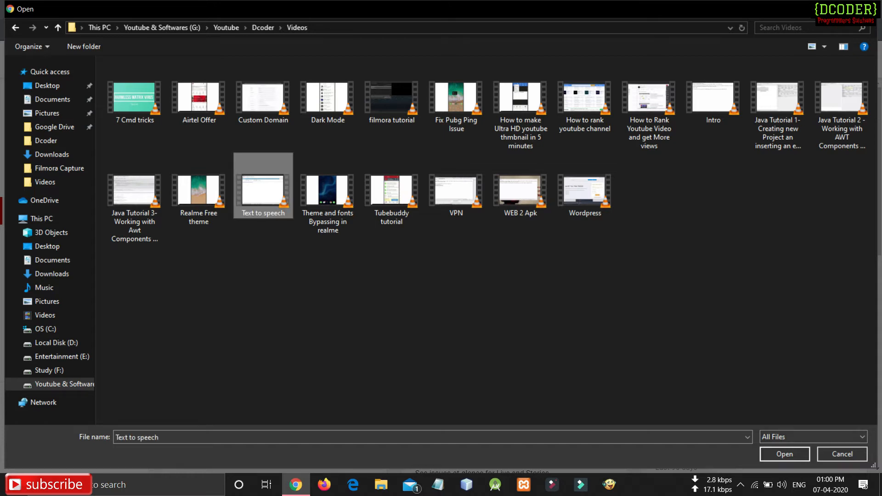
pyautogui.click(785, 454)
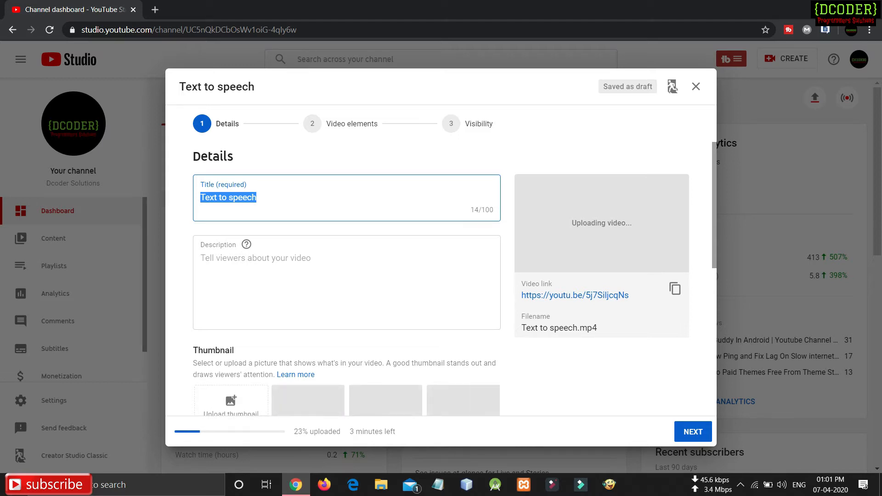
# Title the uploaded video "Convert Text to Speech | Make Awesome Youtube Videos".
pyautogui.write('Convert Text to Speech | Make Awesome Youtube Videos')
pyautogui.press('Tab')
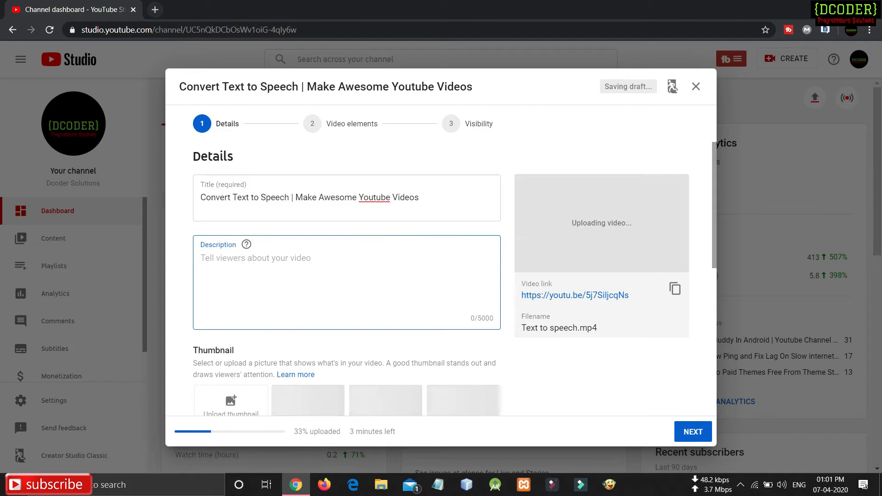
# Open the channel's uploads from youtube.com in a new browser tab and open the details of the PUBG low ping video.
pyautogui.hotkey('ctrl', 't')
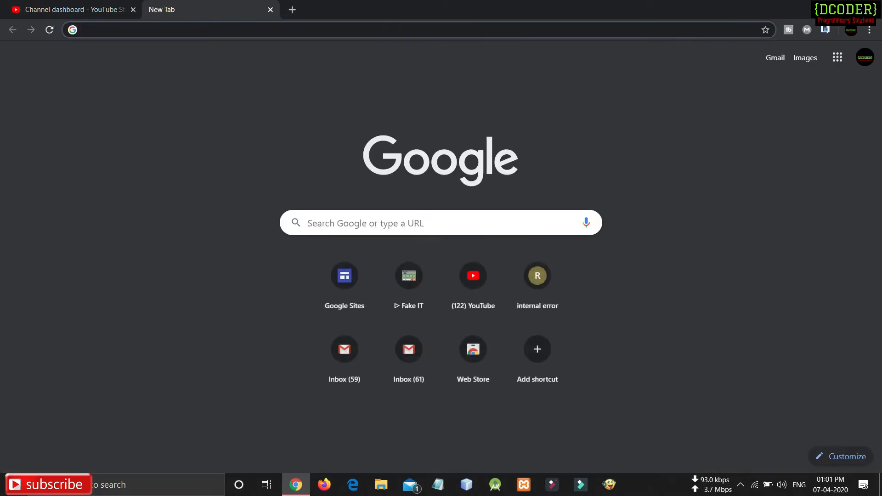
pyautogui.write('youtube.com')
pyautogui.press('Return')
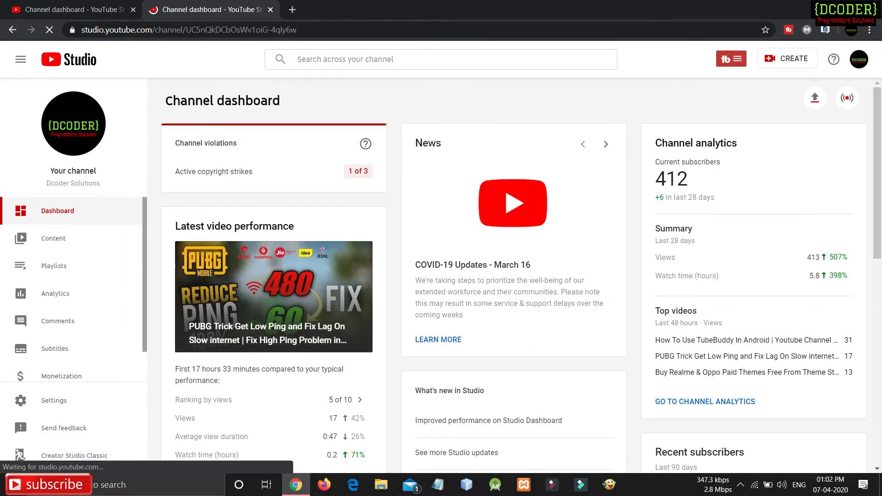
pyautogui.click(53, 238)
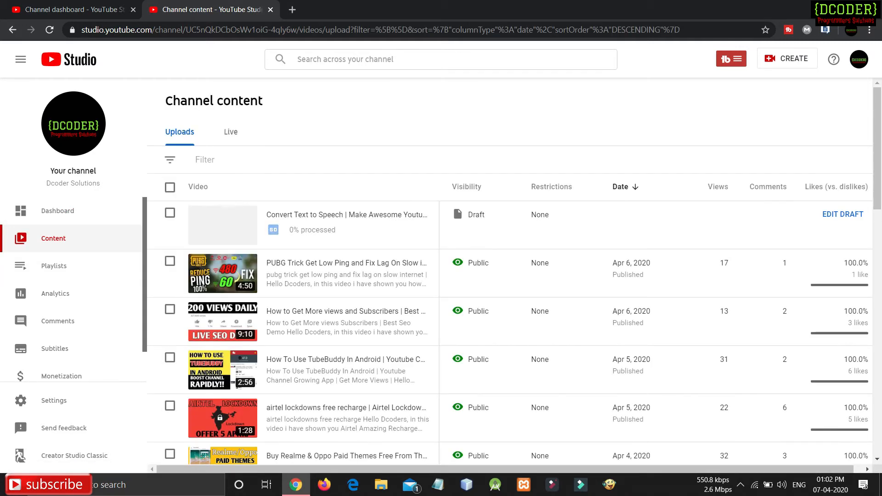
pyautogui.click(277, 296)
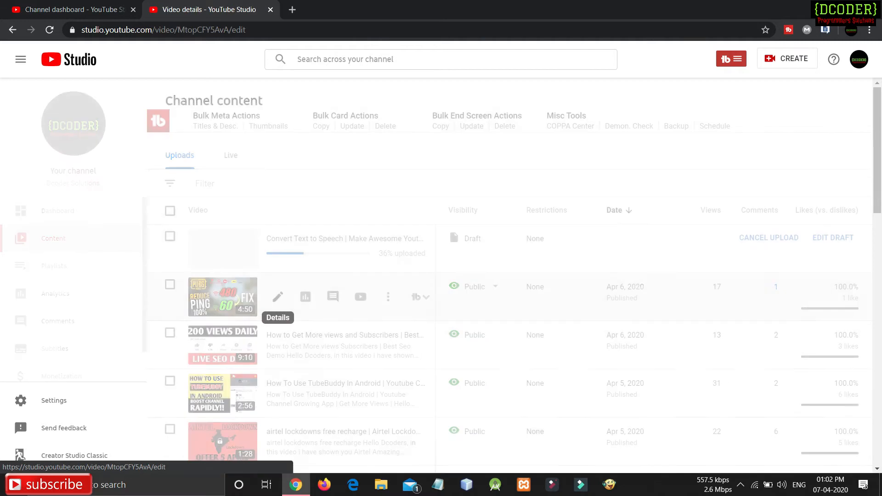
# Copy the PUBG video's whole description into the description of the new text-to-speech video draft.
pyautogui.scroll(-11, 277, 296)
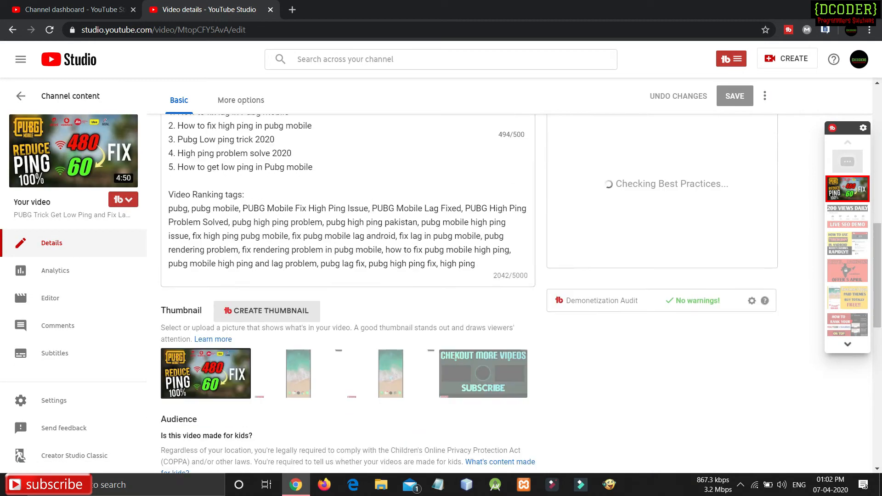
pyautogui.scroll(6, 277, 297)
pyautogui.click(277, 296)
pyautogui.hotkey('ctrl', 'a')
pyautogui.click(74, 9)
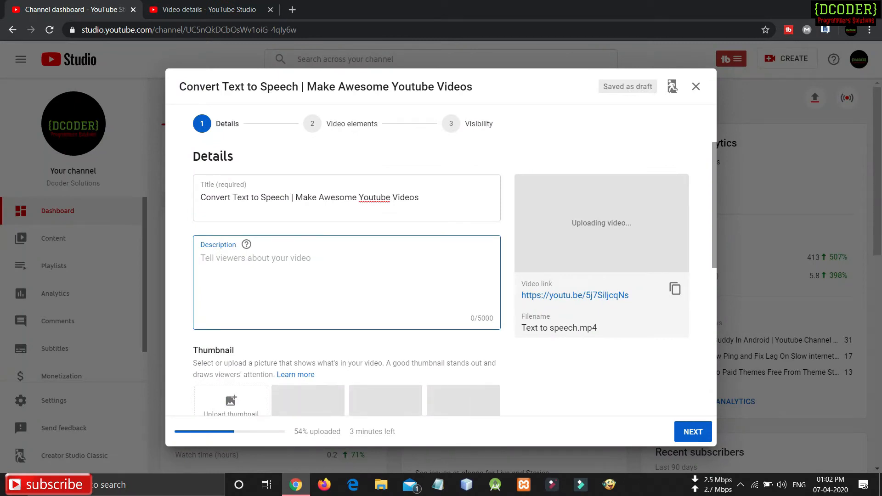
pyautogui.hotkey('ctrl', 'v')
pyautogui.scroll(-2, 346, 332)
pyautogui.scroll(2, 347, 332)
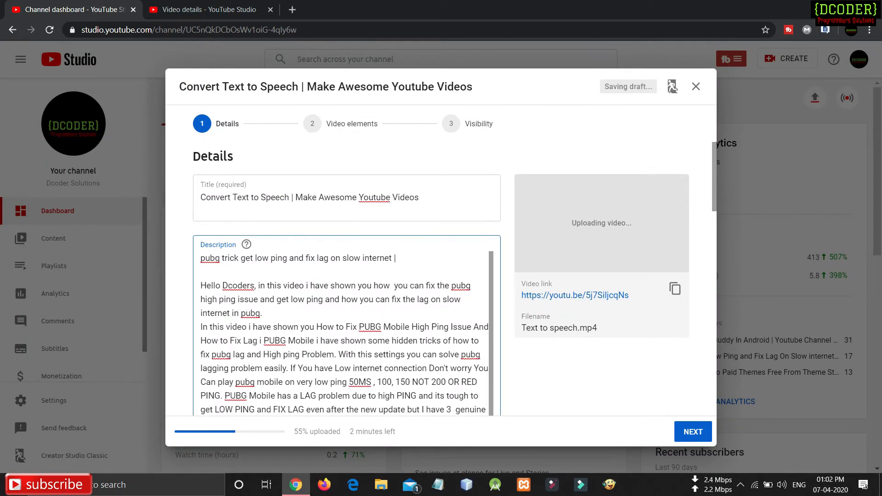
# Replace the first line of the description with the video title "Convert Text to Speech | Make Awesome Youtube Videos".
pyautogui.click(346, 197)
pyautogui.hotkey('ctrl', 'a')
pyautogui.hotkey('ctrl', 'c')
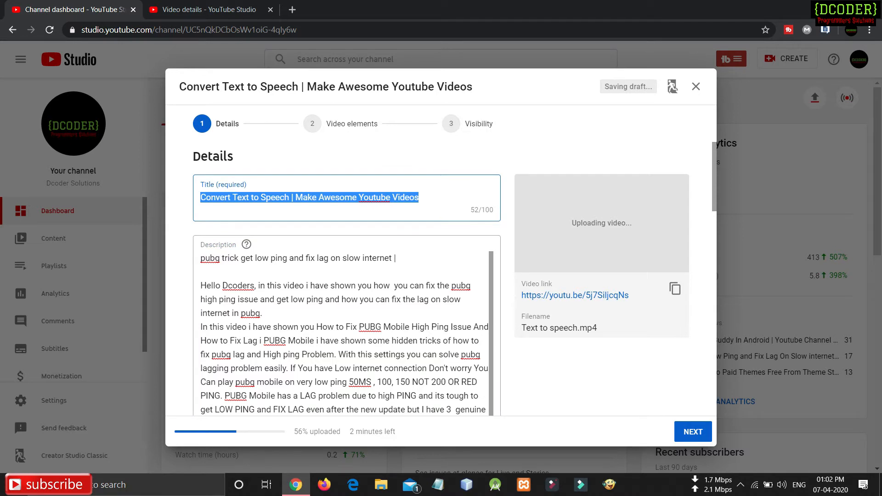
pyautogui.tripleClick(297, 258)
pyautogui.hotkey('ctrl', 'v')
pyautogui.scroll(-2, 347, 332)
pyautogui.scroll(2, 346, 331)
pyautogui.scroll(-2, 347, 332)
pyautogui.scroll(-1, 346, 332)
pyautogui.scroll(3, 346, 332)
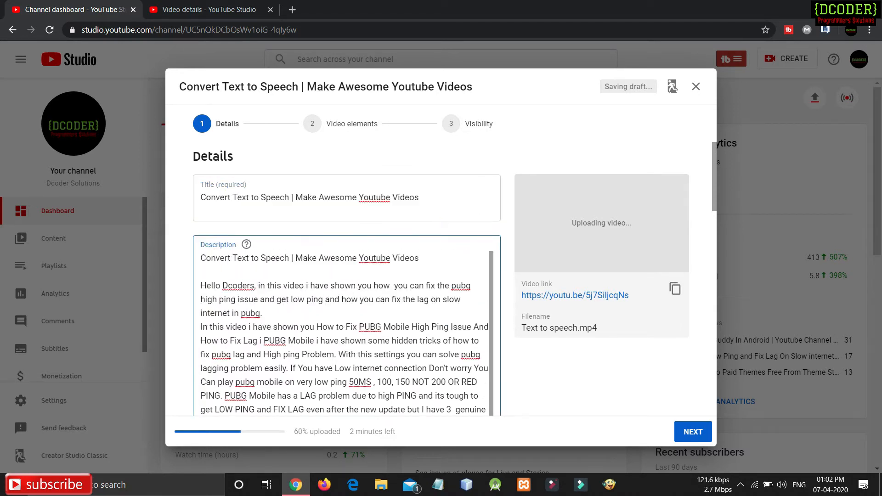
# Delete the detailed PUBG paragraph, the surplus blank lines, and the PUBG hashtags and ranking tags from the description.
pyautogui.moveTo(200, 327); pyautogui.dragTo(410, 378)
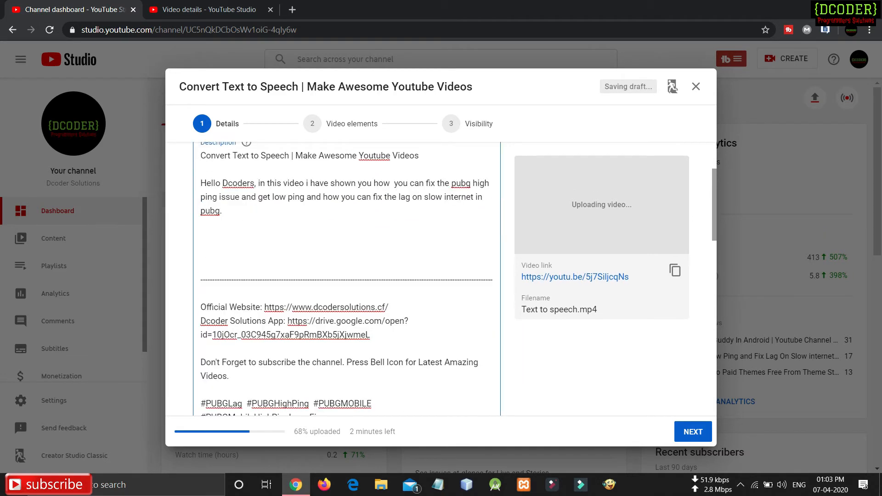
pyautogui.press('BackSpace')
pyautogui.press('BackSpace')
pyautogui.press('BackSpace')
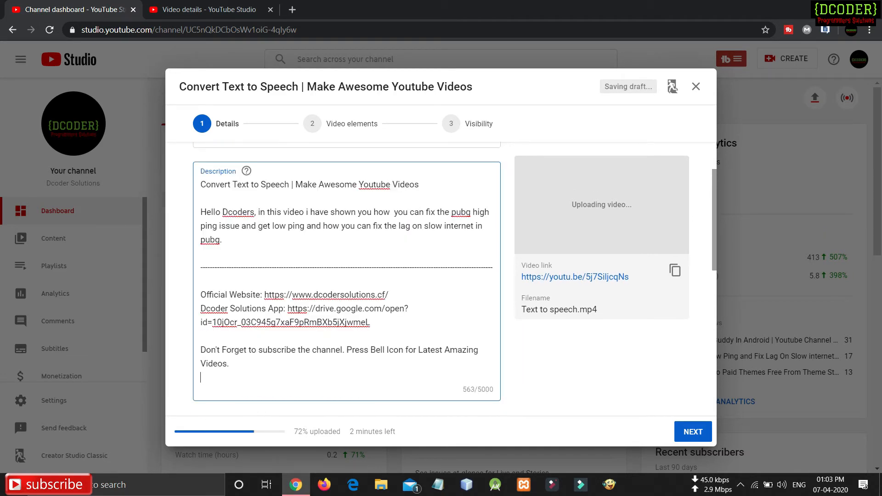
pyautogui.scroll(2, 346, 276)
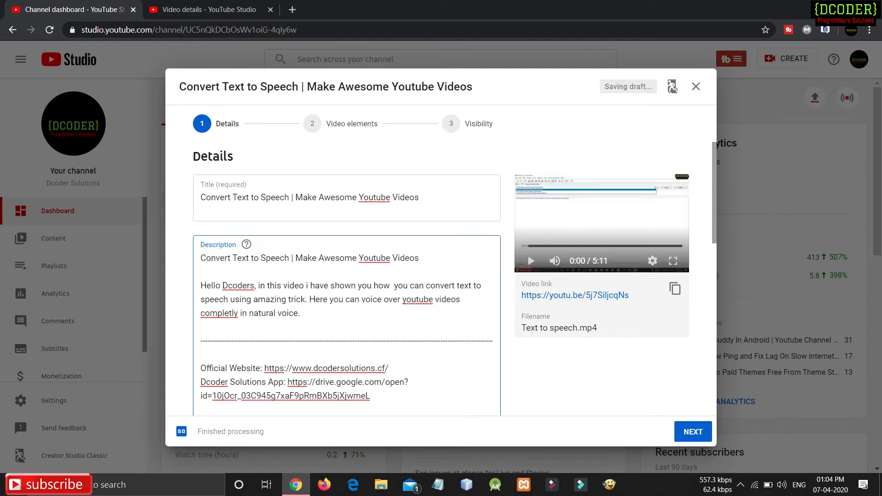
# Add the video to the playlist "Latest Tips and Tricks" and review the remaining details.
pyautogui.scroll(-5, 347, 278)
pyautogui.scroll(-4, 347, 278)
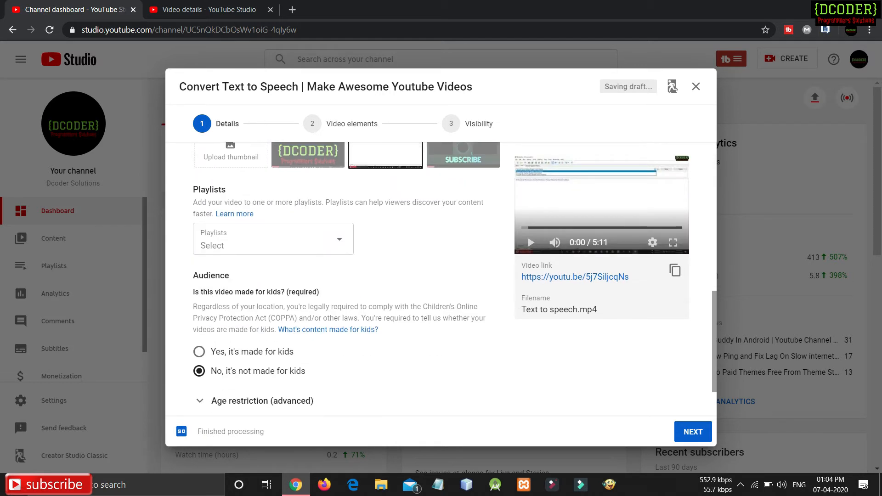
pyautogui.click(274, 239)
pyautogui.click(212, 237)
pyautogui.click(357, 431)
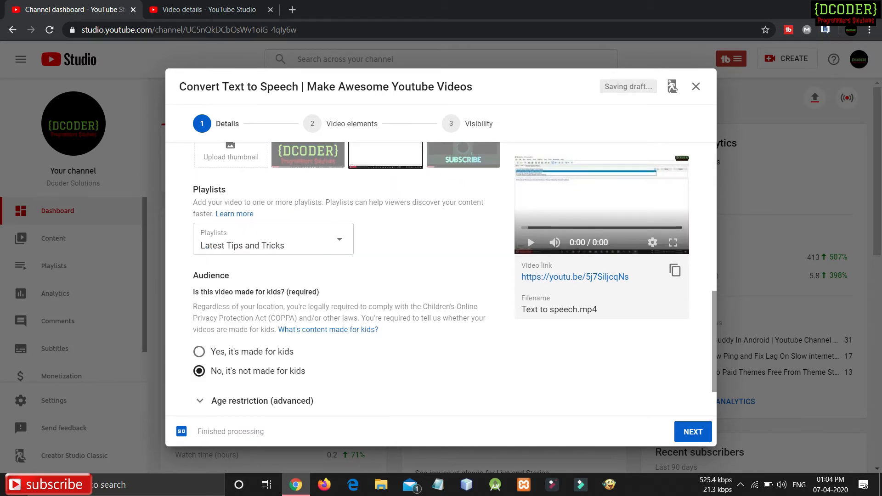
pyautogui.scroll(-2, 347, 278)
pyautogui.scroll(10, 347, 278)
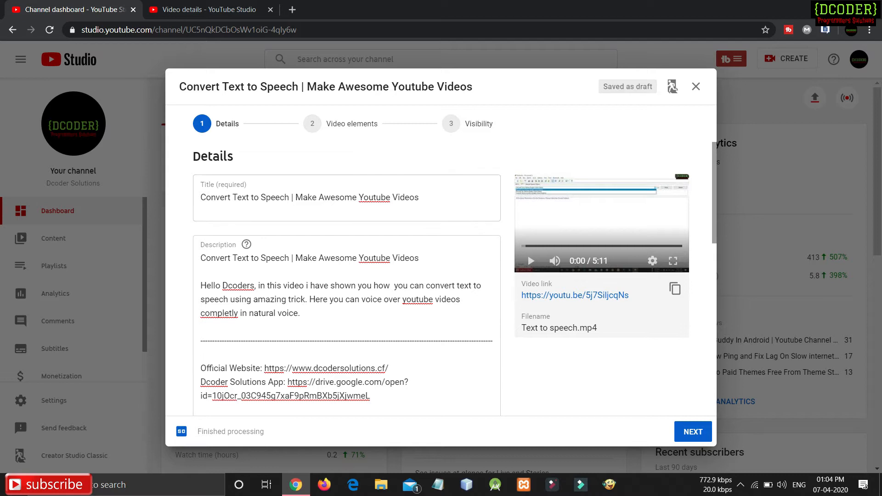
pyautogui.scroll(-10, 346, 279)
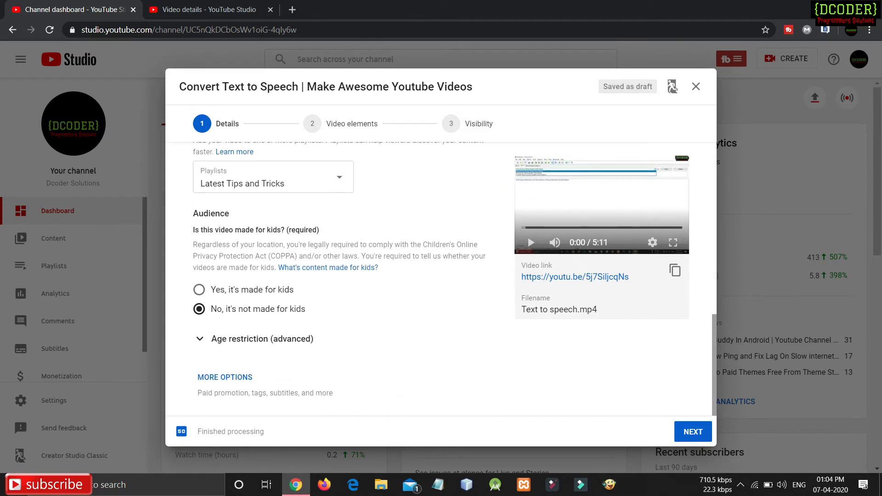
# Proceed to the video elements, add an end screen imported from the latest video, and save it.
pyautogui.click(692, 432)
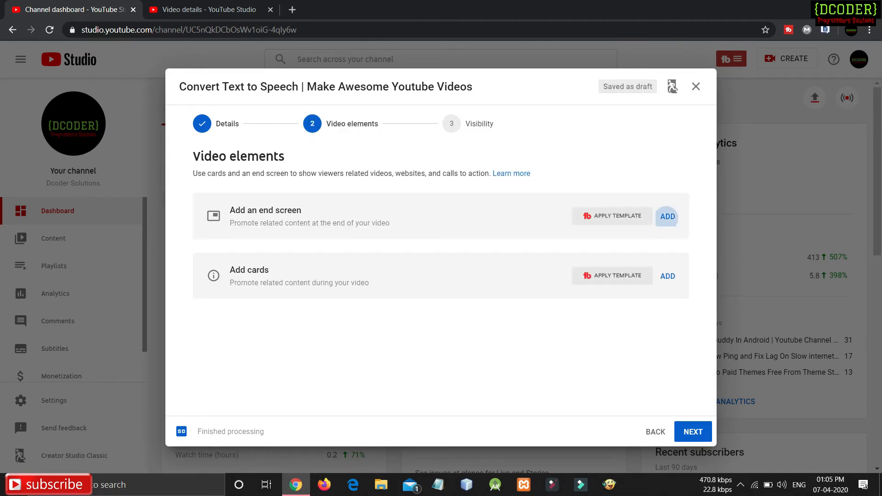
pyautogui.click(667, 217)
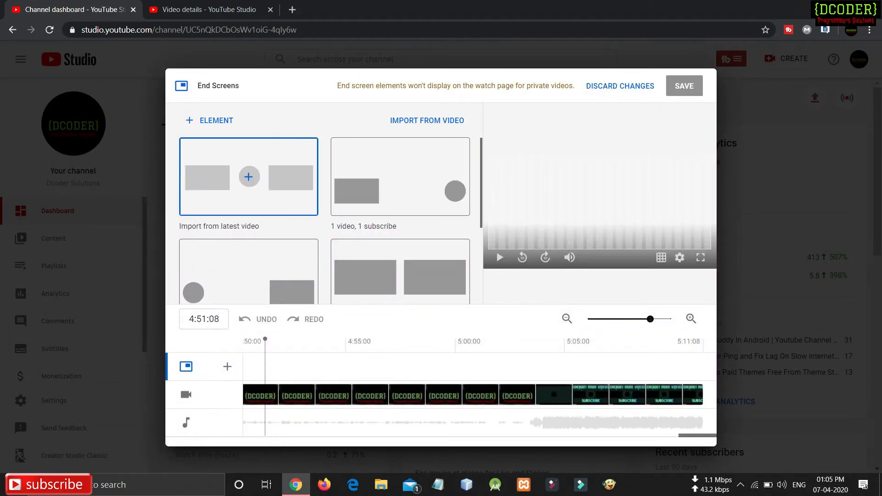
pyautogui.click(248, 176)
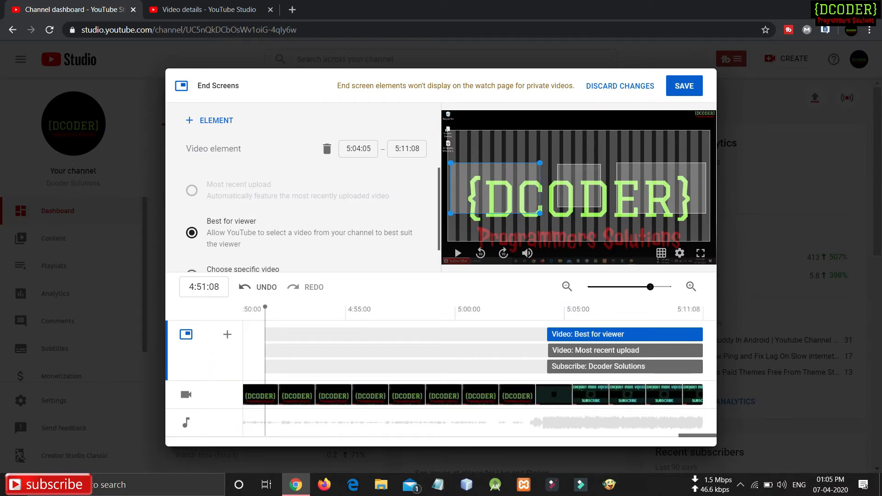
pyautogui.click(684, 86)
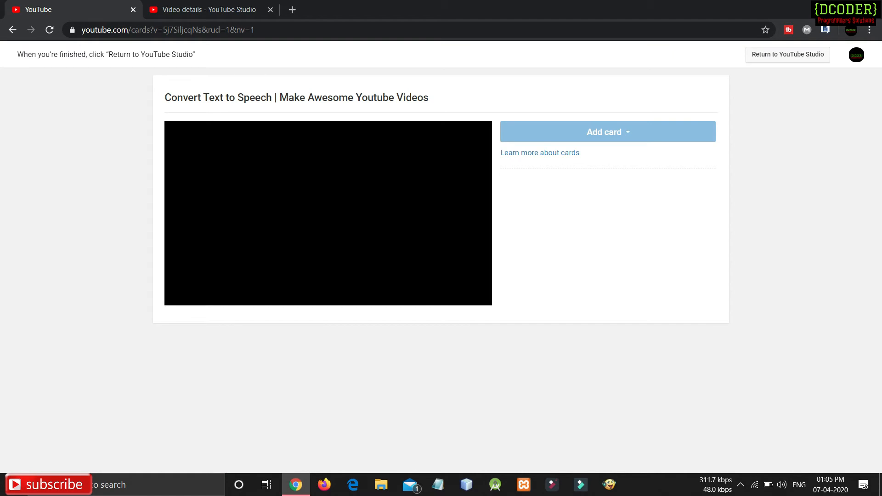
# Add a playlist card linking to "Latest Tips and Tricks" and return to YouTube Studio.
pyautogui.click(603, 132)
pyautogui.click(688, 167)
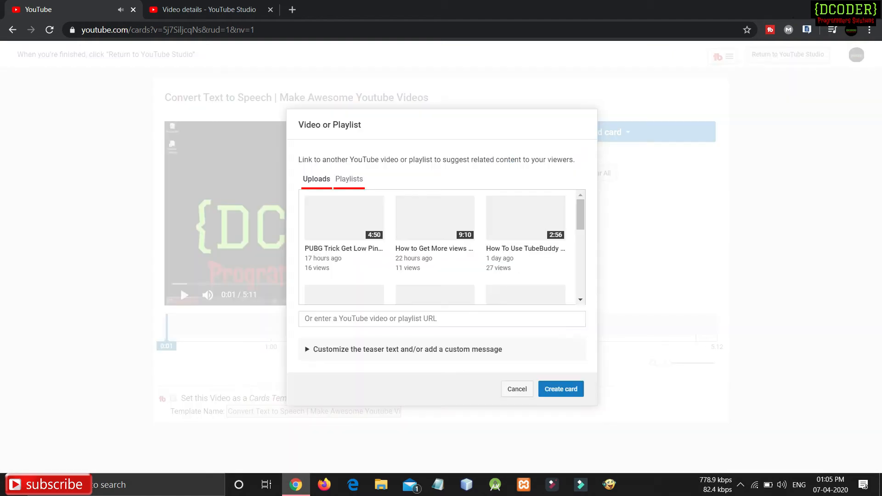
pyautogui.click(349, 189)
pyautogui.click(344, 244)
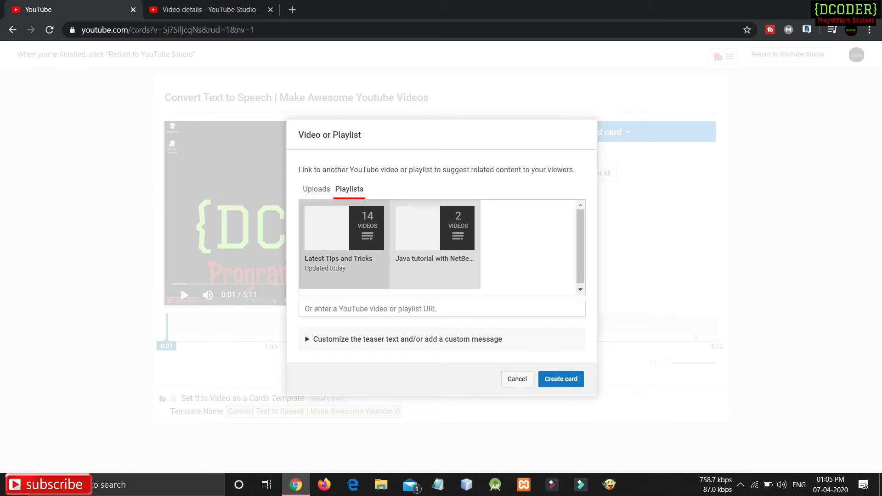
pyautogui.click(561, 380)
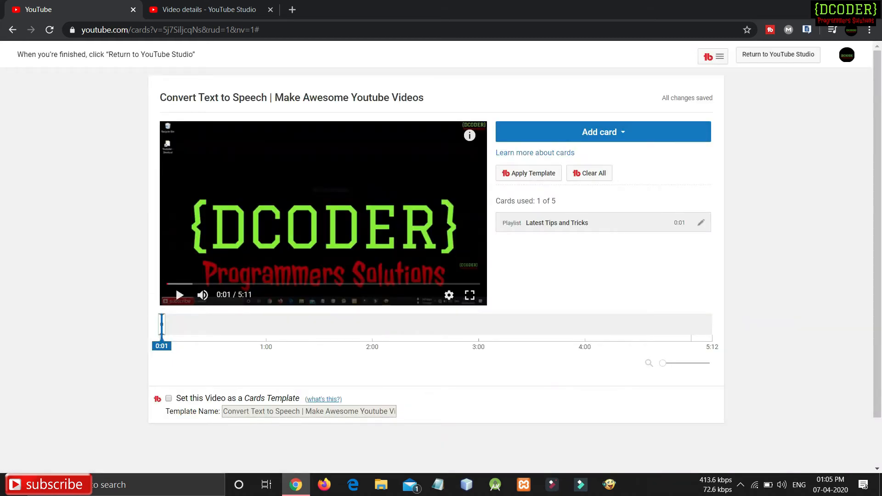
pyautogui.click(778, 54)
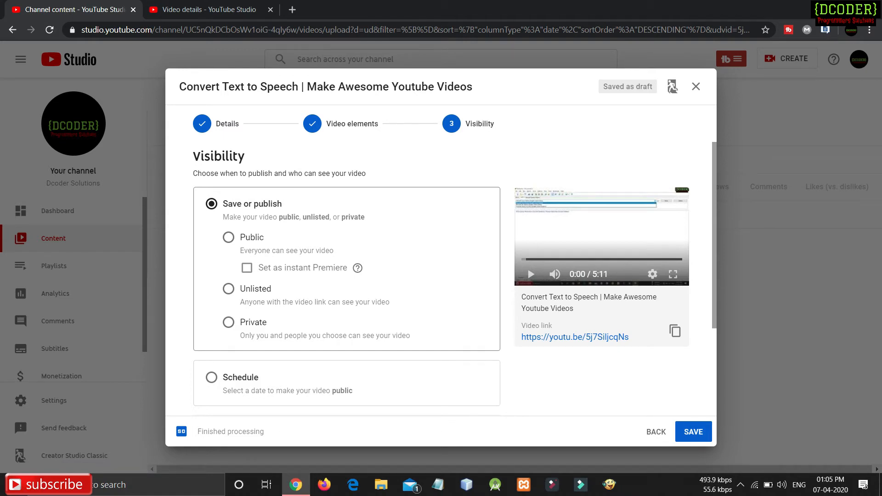
# Schedule the video to go public on Apr 7, 2020 at 1:30 PM and dismiss the confirmation.
pyautogui.click(212, 377)
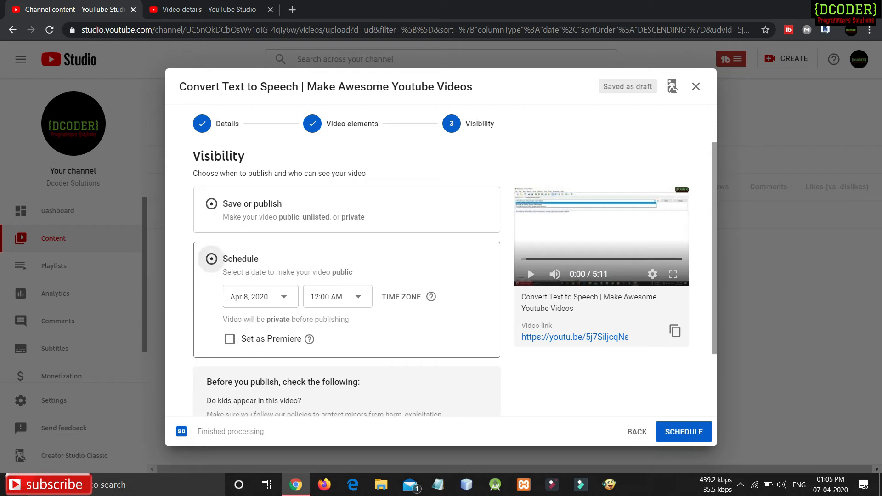
pyautogui.click(260, 297)
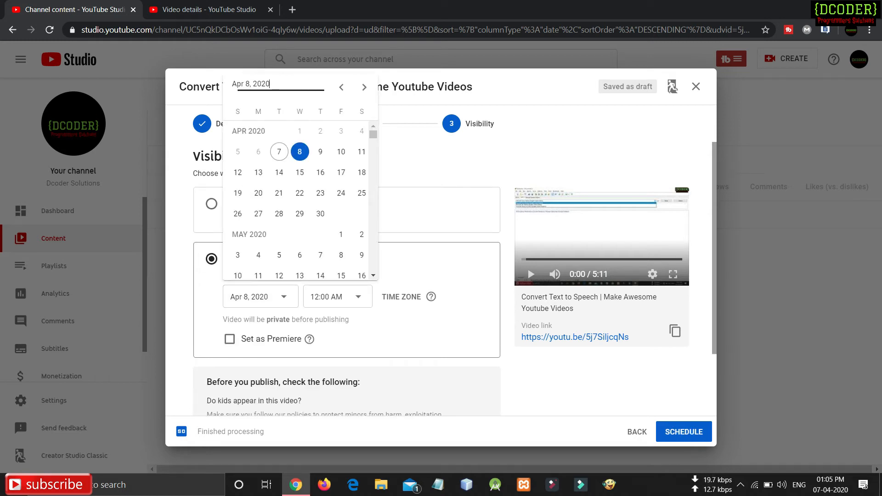
pyautogui.click(279, 151)
pyautogui.click(338, 297)
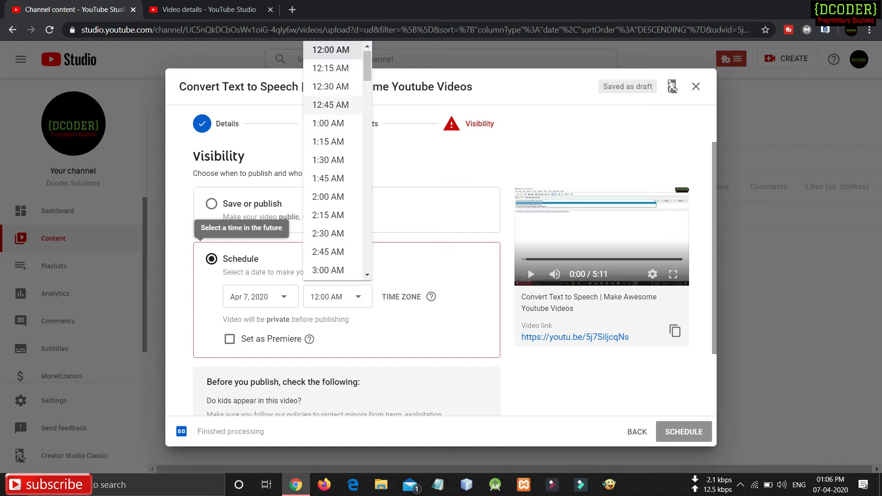
pyautogui.click(328, 159)
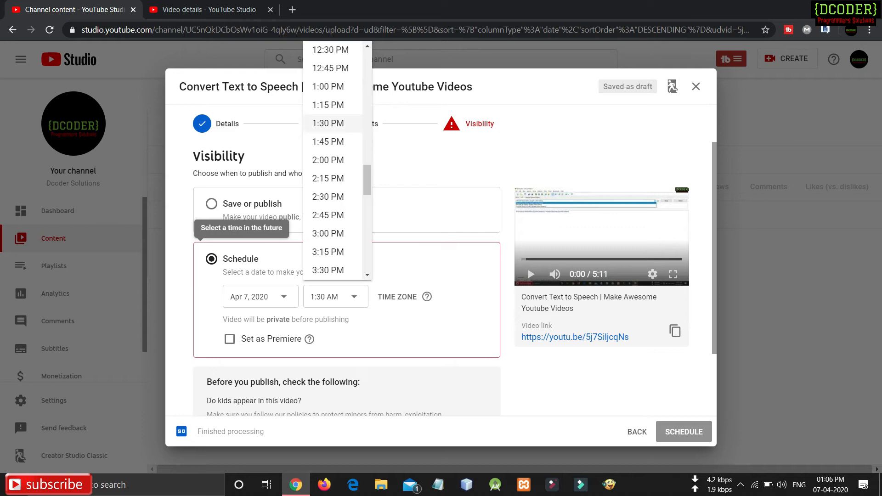
pyautogui.click(327, 123)
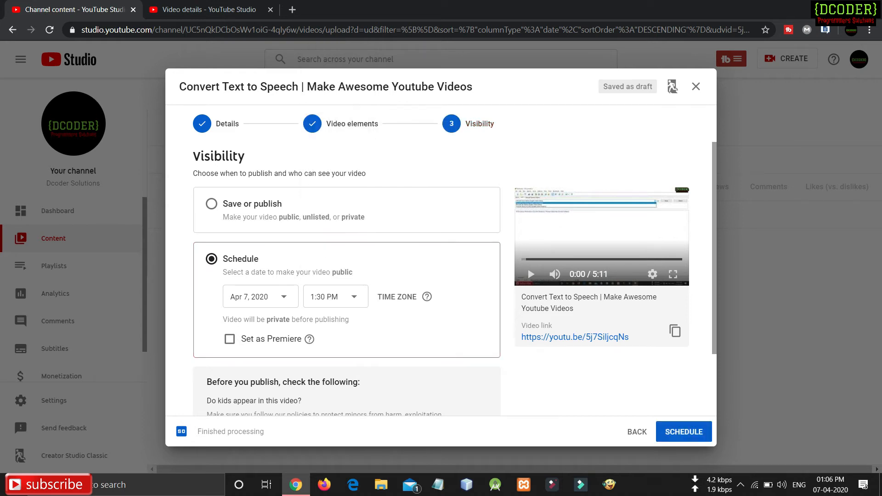
pyautogui.scroll(-2, 346, 299)
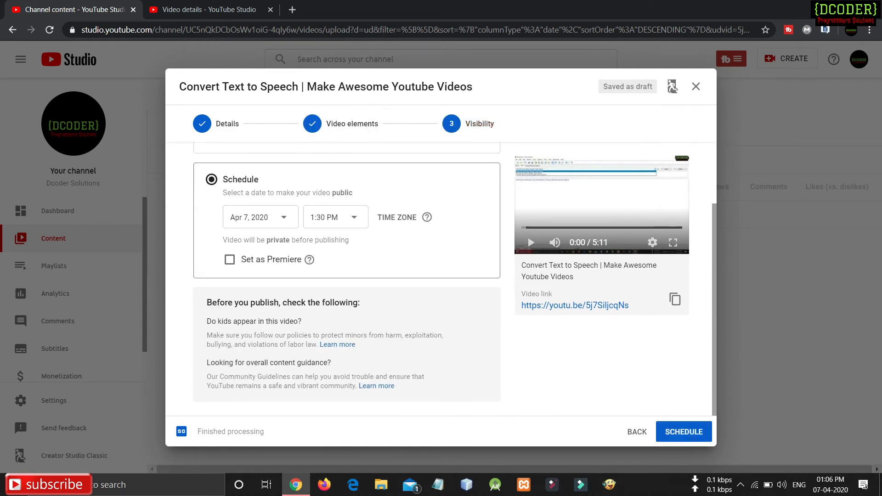
pyautogui.scroll(2, 347, 298)
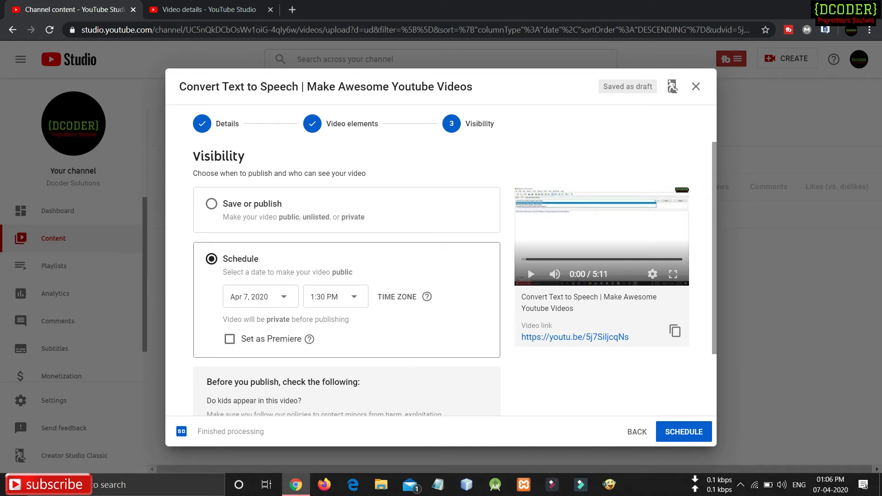
pyautogui.click(683, 431)
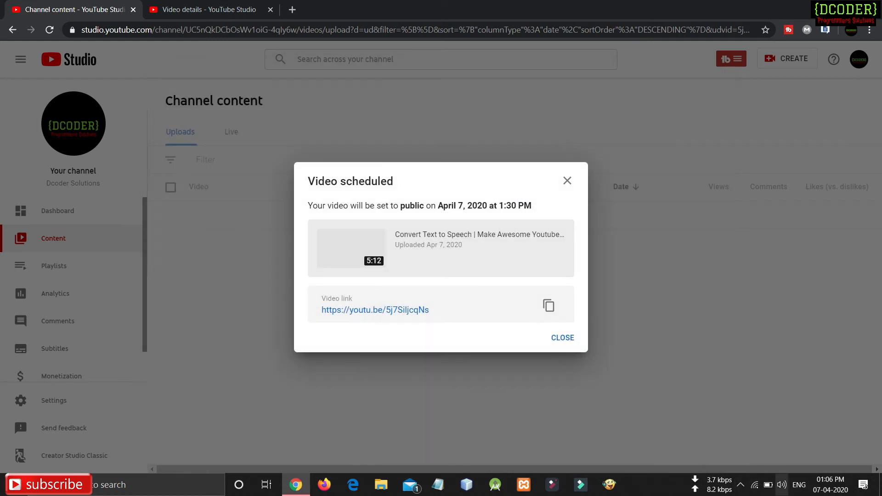
pyautogui.click(563, 338)
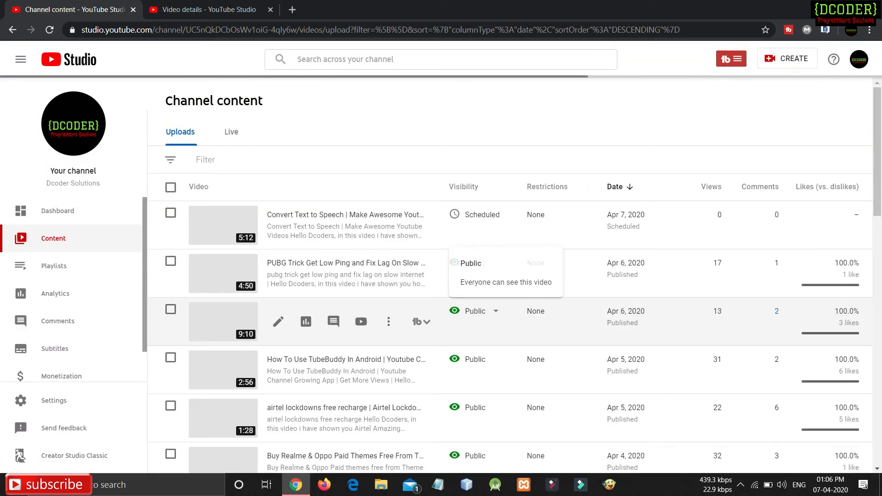
# Open the scheduled video's details and explore the keyword "convert text to speech make awesome youtube videos" in TubeBuddy's Keyword Explorer.
pyautogui.click(279, 248)
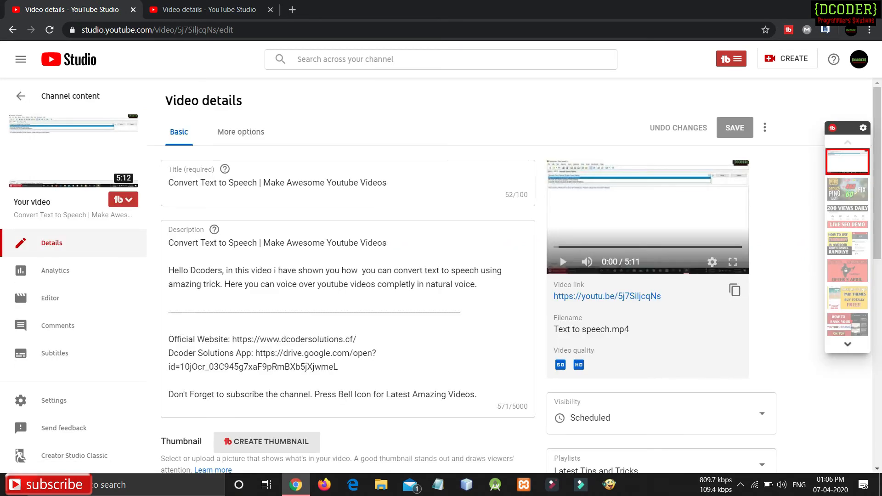
pyautogui.click(731, 59)
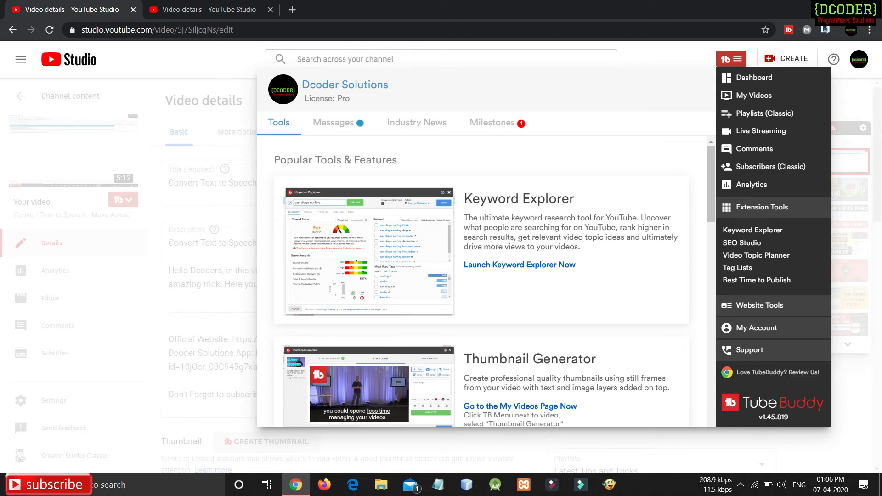
pyautogui.click(752, 230)
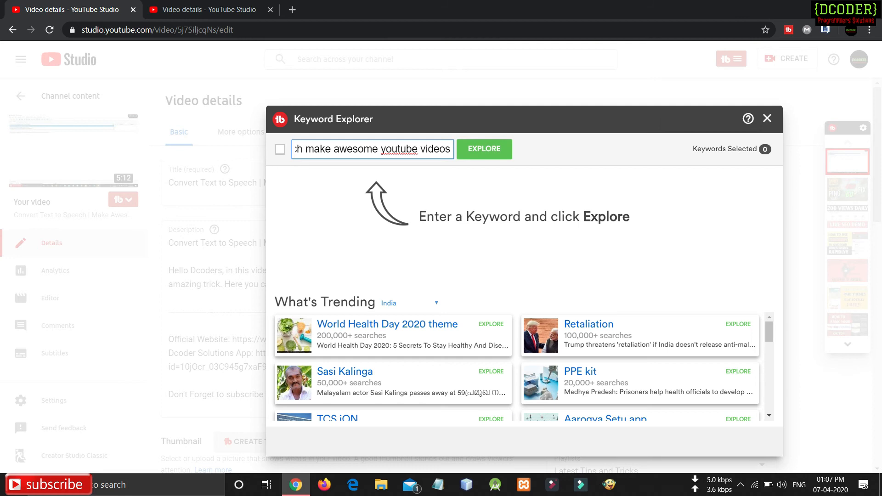
pyautogui.press('Return')
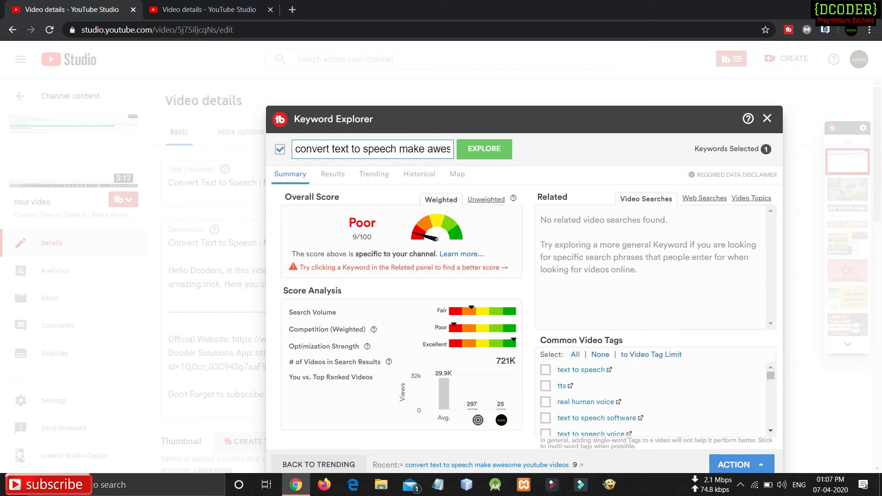
pyautogui.click(386, 149)
pyautogui.rightClick(386, 149)
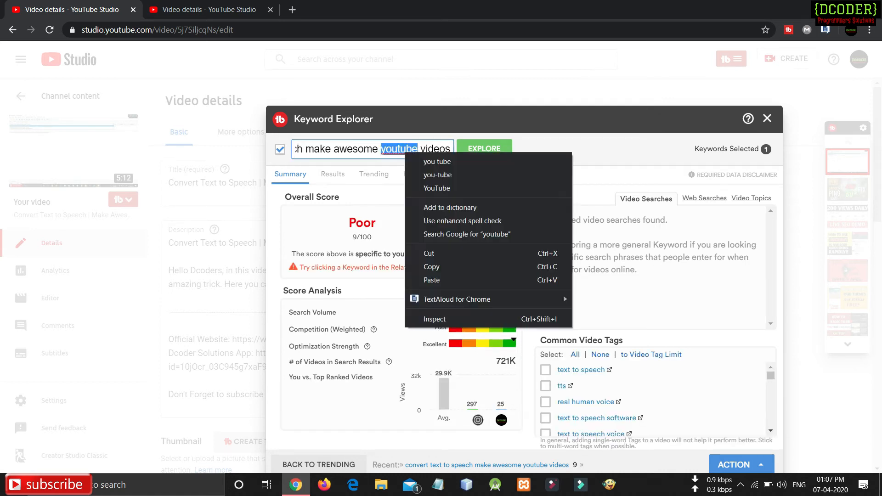
pyautogui.click(425, 159)
pyautogui.press('BackSpace')
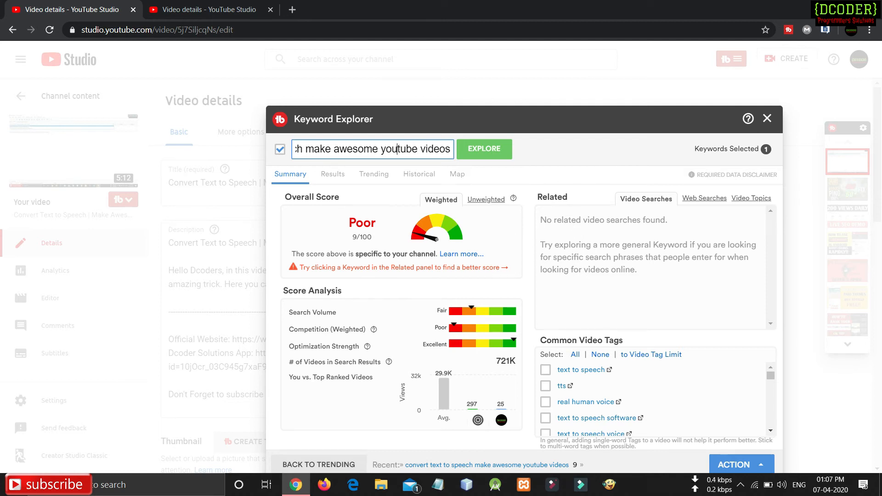
# Look through the common video tags, optimize the explored keyword in SEO Studio, and proceed to the tags stage.
pyautogui.scroll(-3, 652, 399)
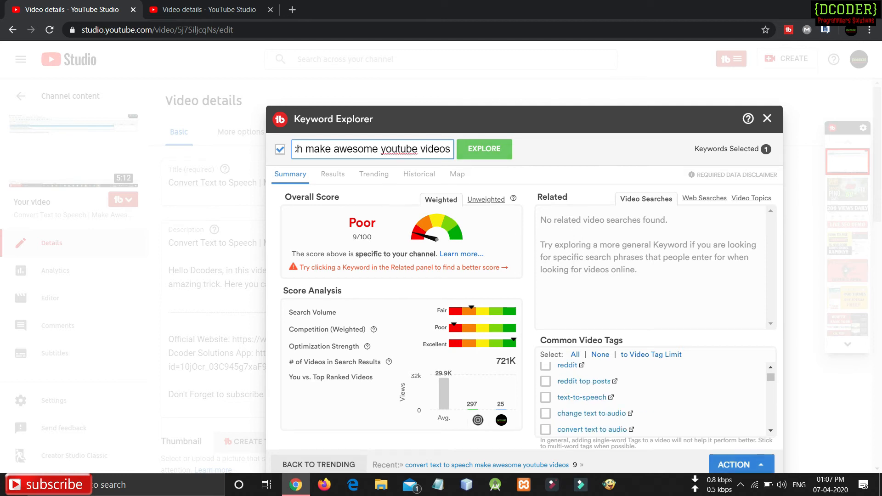
pyautogui.click(734, 464)
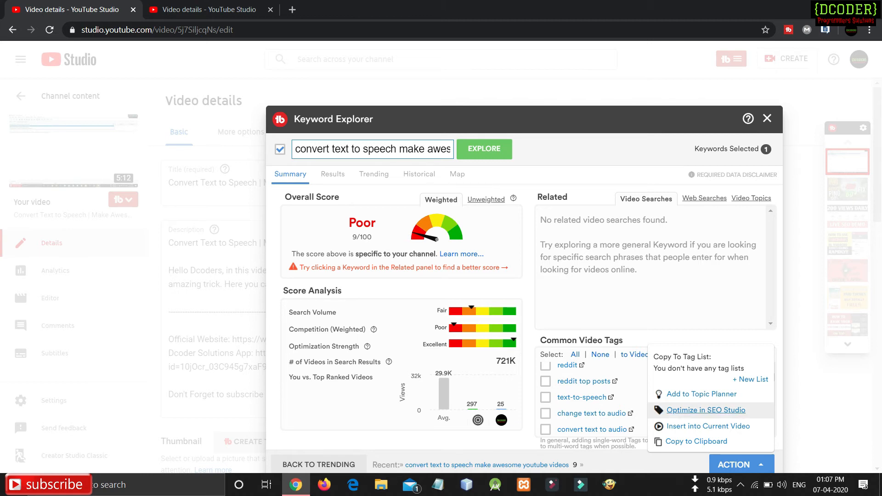
pyautogui.click(706, 410)
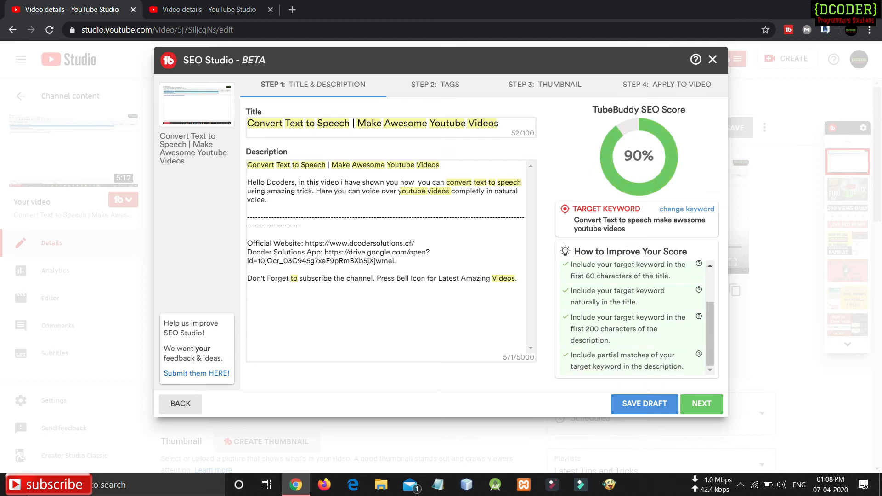
pyautogui.click(702, 403)
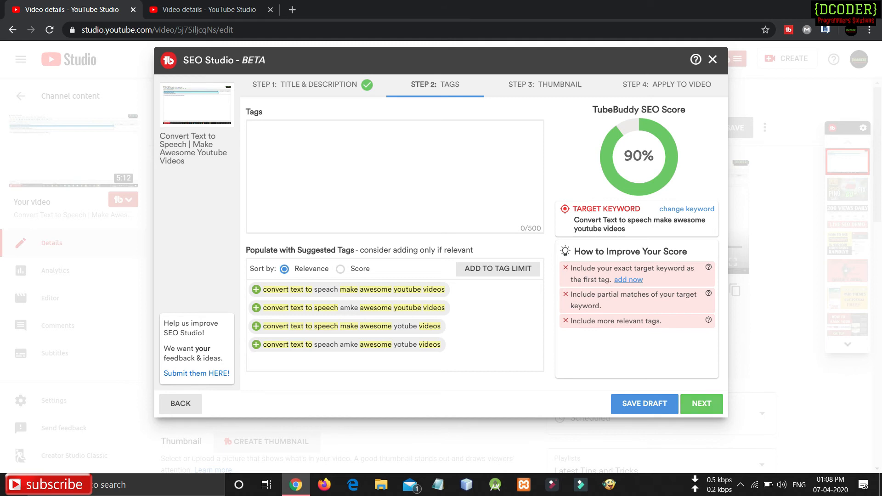
# Add the exact target keyword as the first tag, followed by all four suggested tags.
pyautogui.click(629, 280)
pyautogui.click(349, 289)
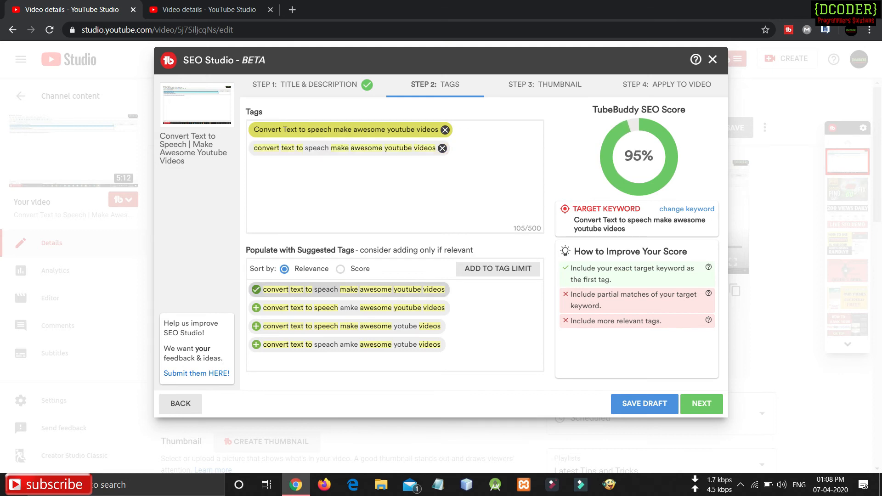
pyautogui.click(350, 308)
pyautogui.click(349, 326)
pyautogui.click(349, 345)
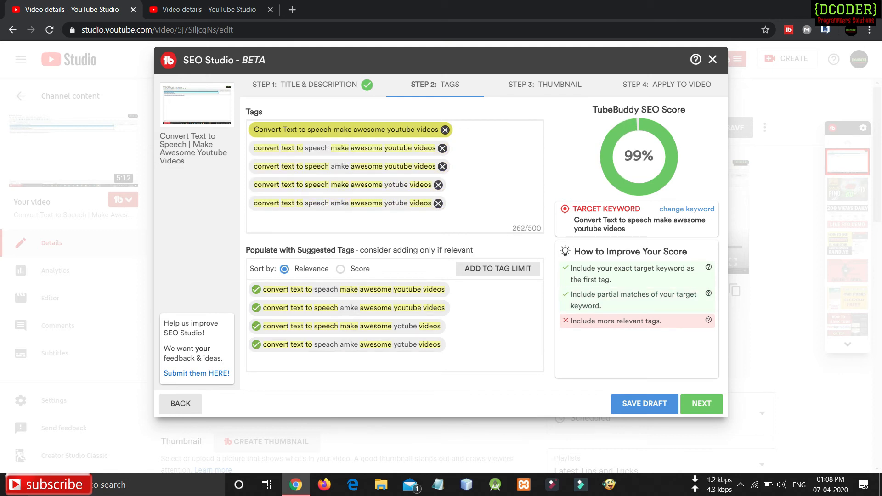
# Add the tags text to speech, narrate youtube videos, how to convert text to voice, record voice easily, youtube, seo and BalaBolka.
pyautogui.click(451, 204)
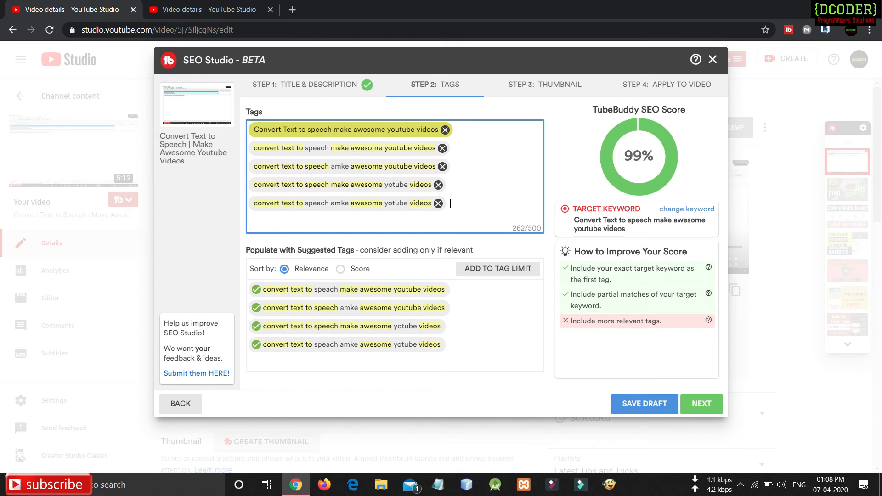
pyautogui.write('text to speech, narrate youtube videos, how to convert text to voice, record voice easily')
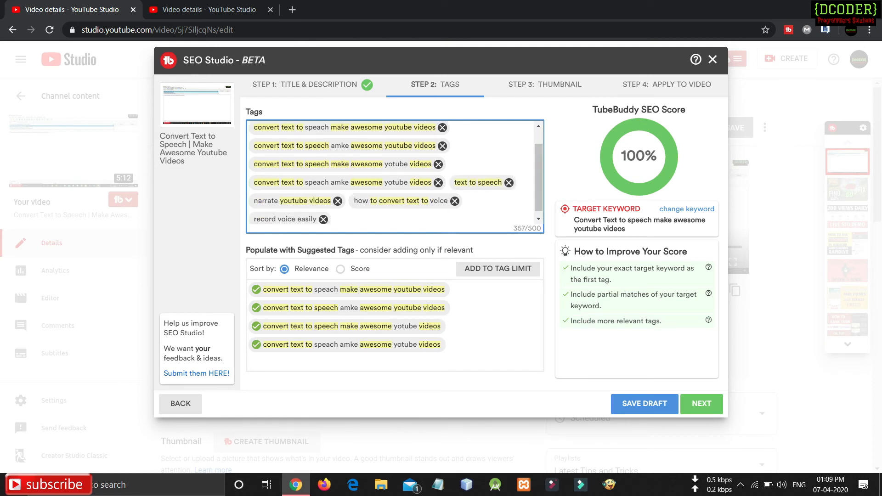
pyautogui.write('youtube, seo')
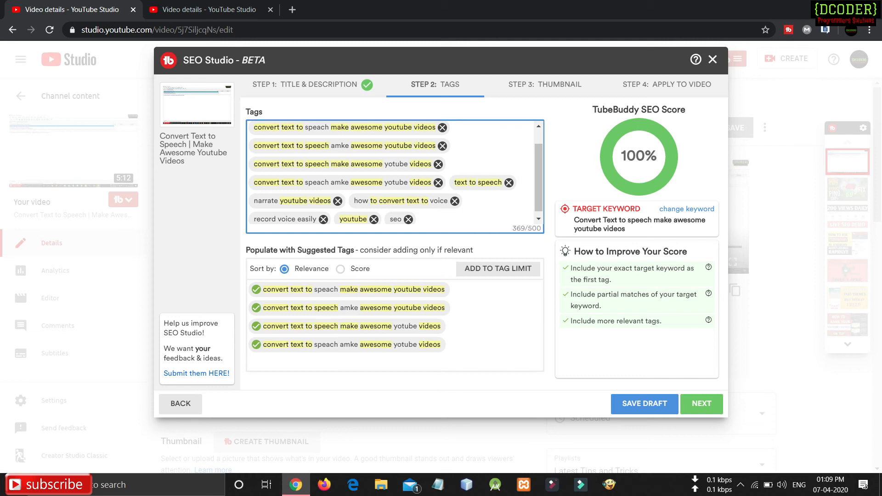
pyautogui.write('BalaBolka')
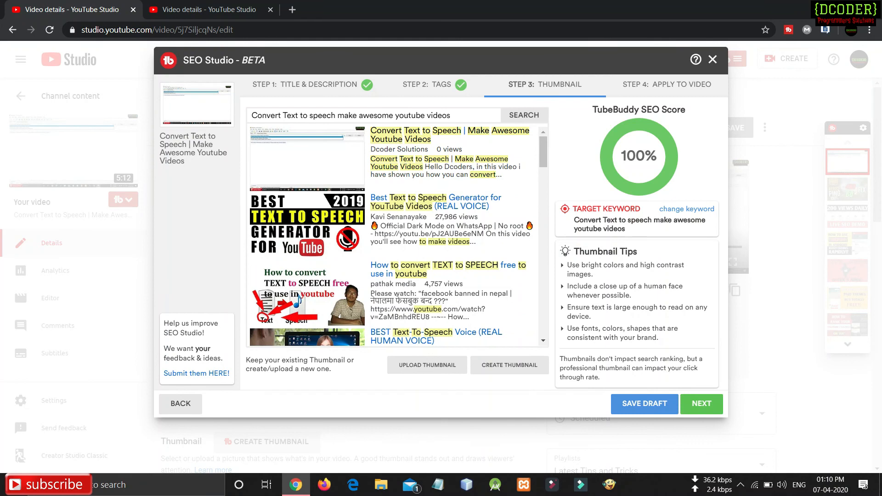
# Keep the existing thumbnail and apply the optimized title, description and tags to the video.
pyautogui.click(701, 403)
pyautogui.click(603, 305)
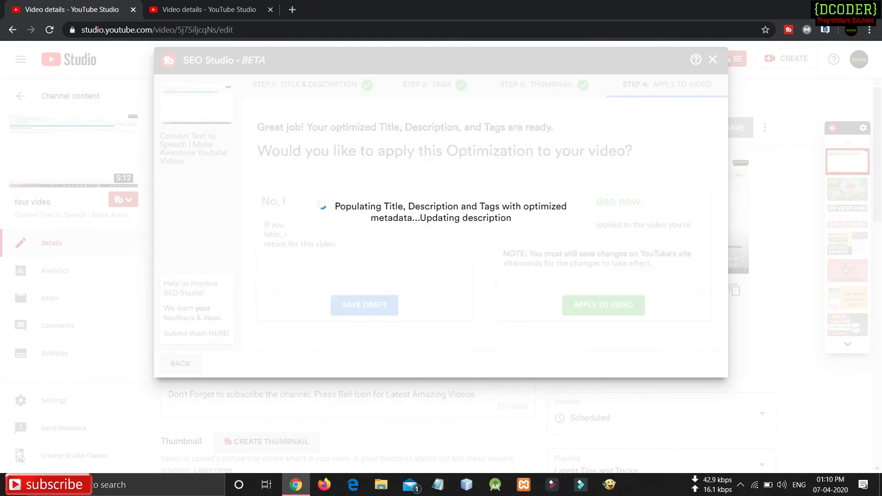